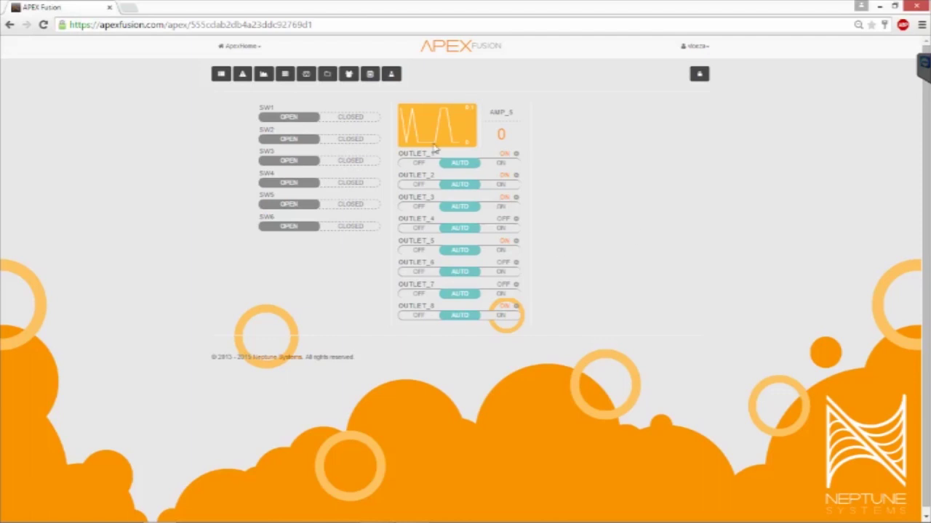
- Test Outlet_4 by switching it on, switching it off and returning it to AUTO
{"action": "mouse_move", "coordinate": [432, 146]}
{"action": "left_click", "coordinate": [500, 230]}
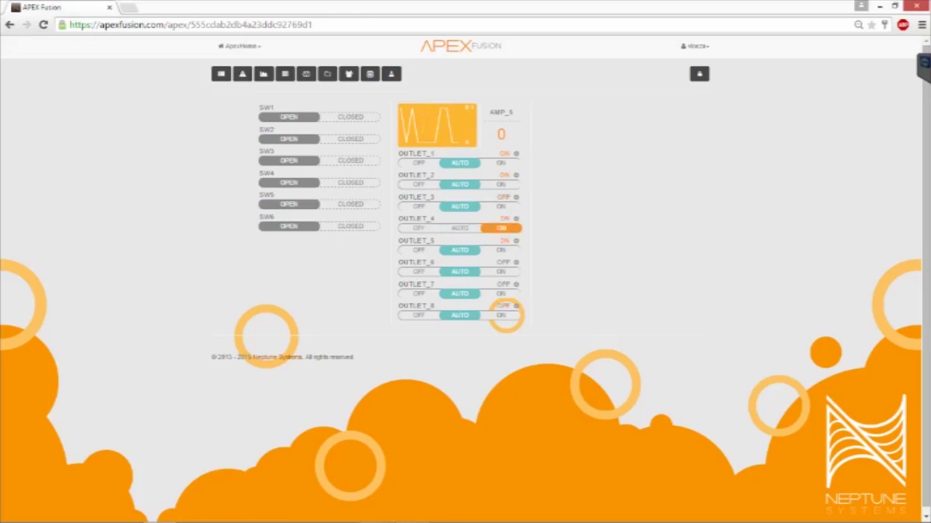
{"action": "left_click", "coordinate": [418, 230]}
{"action": "left_click", "coordinate": [459, 230]}
- Open the output configuration of Outlet_4 and rename the output as Tester_4
{"action": "left_click", "coordinate": [516, 221]}
{"action": "key", "text": "BackSpace"}
{"action": "key", "text": "BackSpace"}
{"action": "key", "text": "BackSpace"}
{"action": "key", "text": "BackSpace"}
{"action": "key", "text": "BackSpace"}
{"action": "key", "text": "BackSpace"}
{"action": "key", "text": "BackSpace"}
{"action": "key", "text": "BackSpace"}
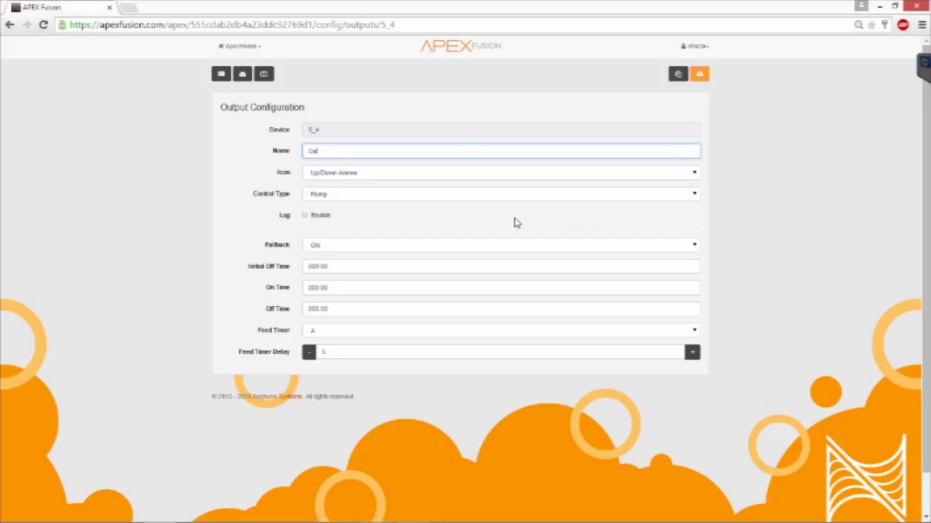
{"action": "type", "text": "Return_4"}
- Set Tester_4's control type to Advanced and clear its existing program code
{"action": "left_click", "coordinate": [406, 195]}
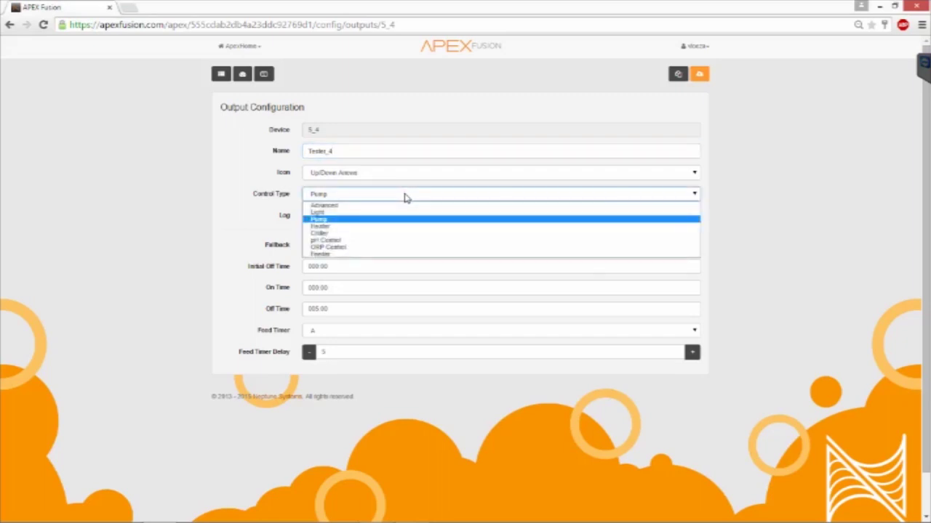
{"action": "left_click", "coordinate": [404, 207]}
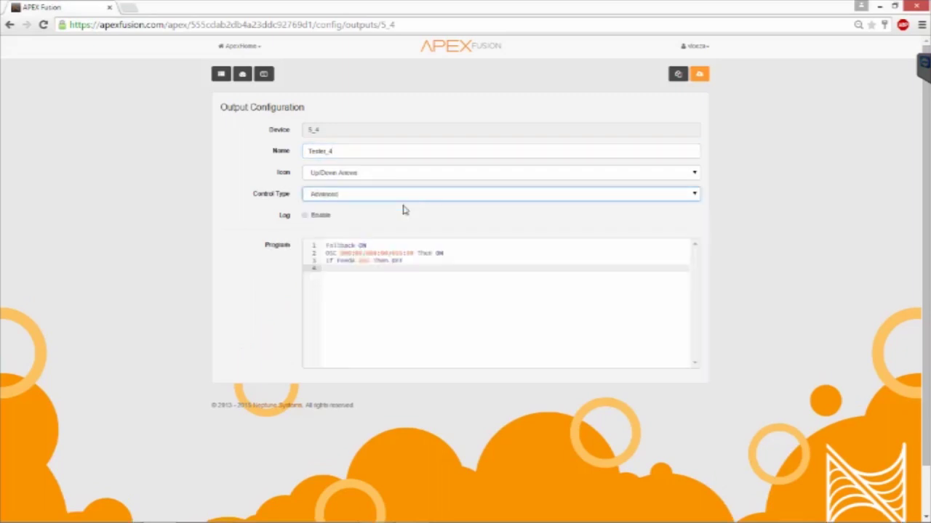
{"action": "left_click_drag", "start_coordinate": [323, 268], "coordinate": [283, 233]}
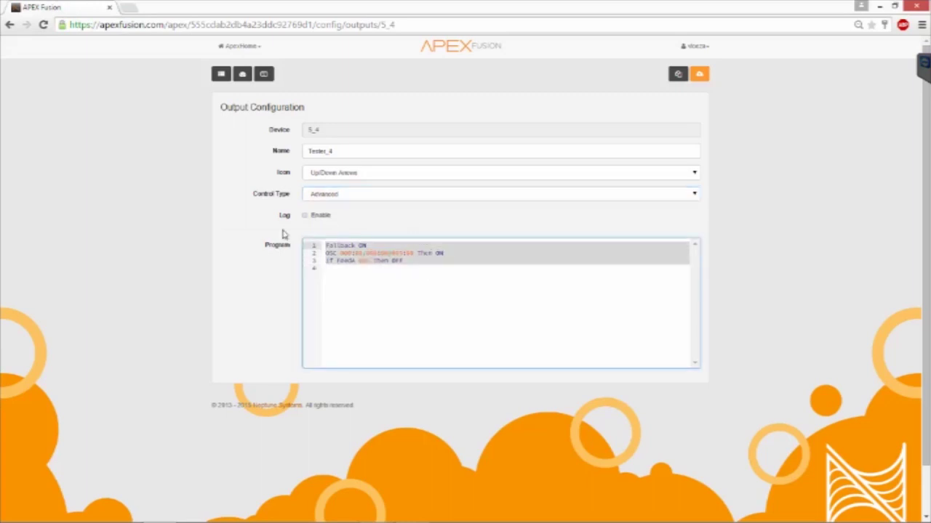
{"action": "key", "text": "Delete"}
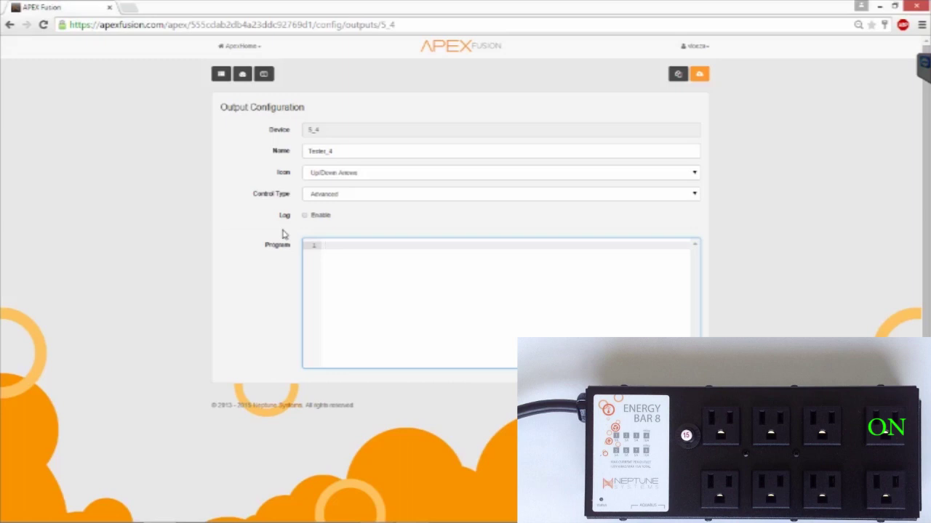
- Program Tester_4 with the lines "Fallback OFF" and "Set OFF", and send the configuration to the Apex
{"action": "type", "text": "Fallback OFF"}
{"action": "key", "text": "Return"}
{"action": "type", "text": "Set OFF"}
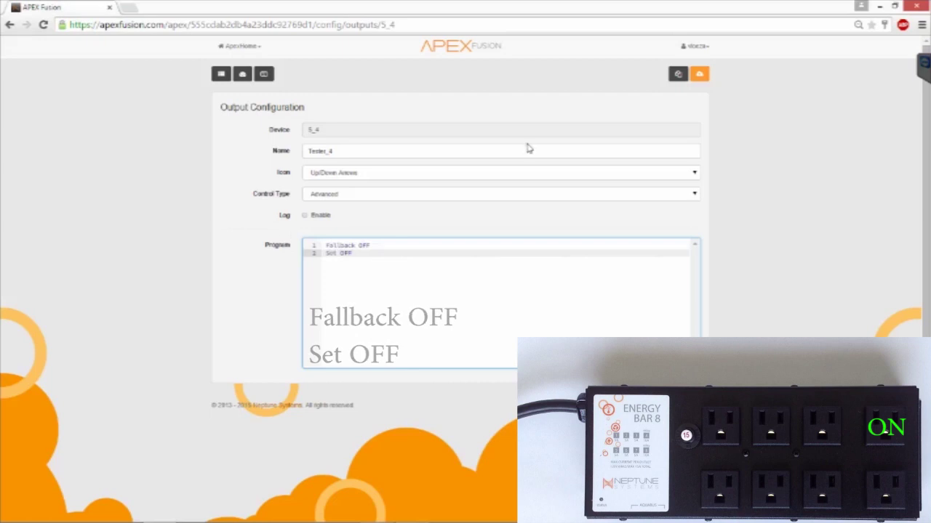
{"action": "left_click", "coordinate": [702, 75]}
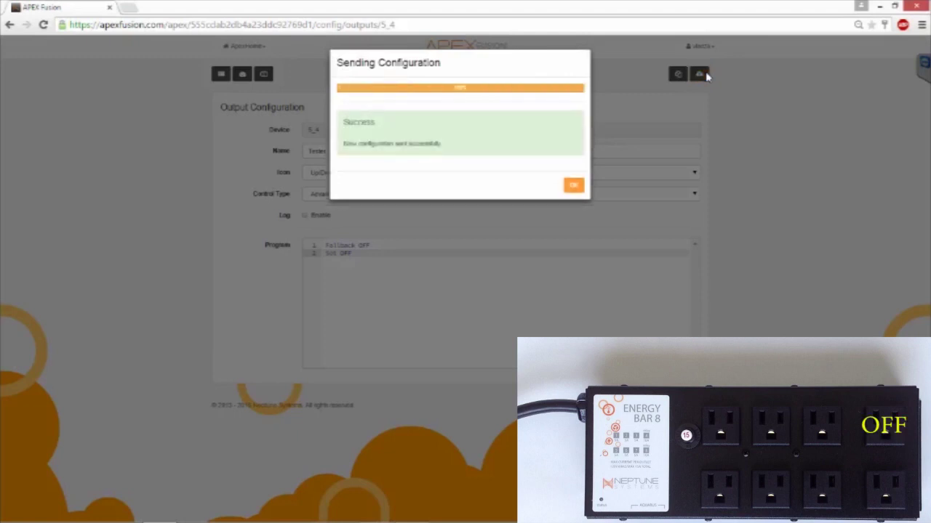
{"action": "left_click", "coordinate": [573, 186]}
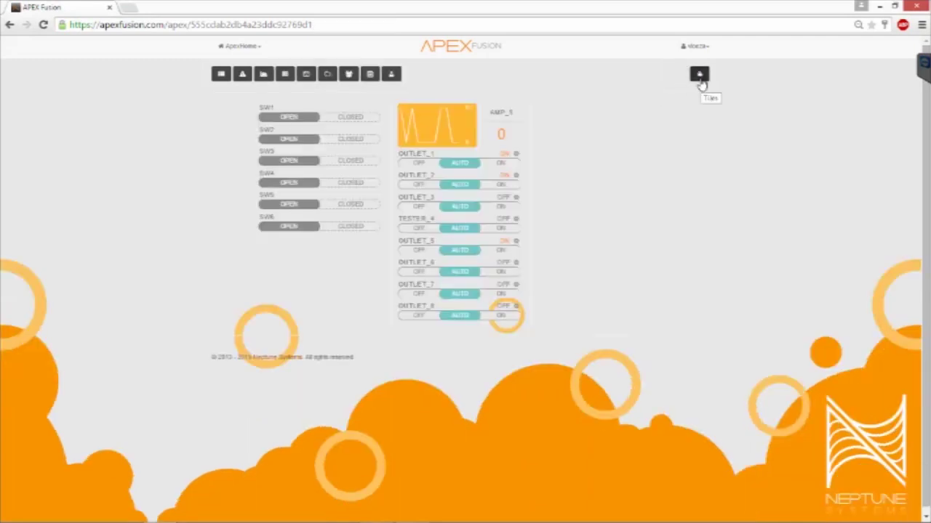
- Unlock the dashboard layout, move the SW1 tile to the empty third column, store SW2 to SW6 in the grey tile tray, and relock it
{"action": "left_click", "coordinate": [699, 75]}
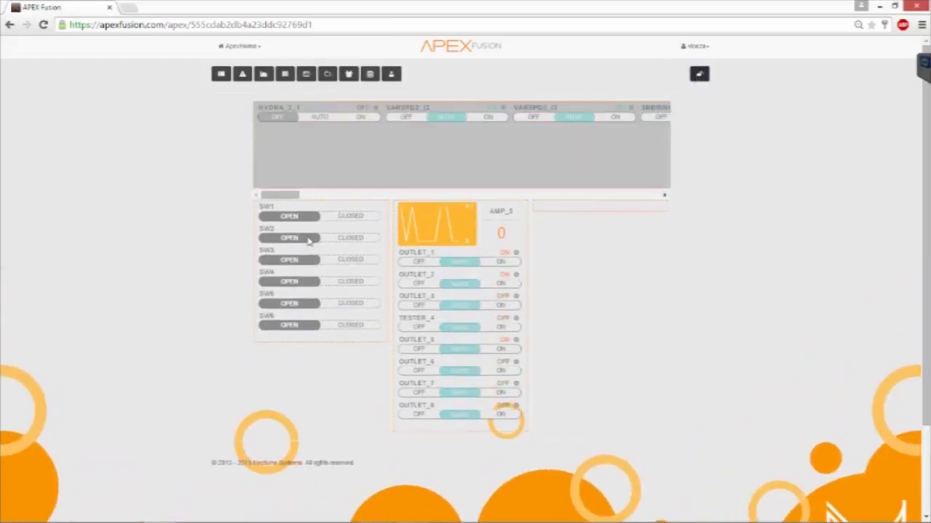
{"action": "left_click_drag", "start_coordinate": [327, 259], "coordinate": [609, 216]}
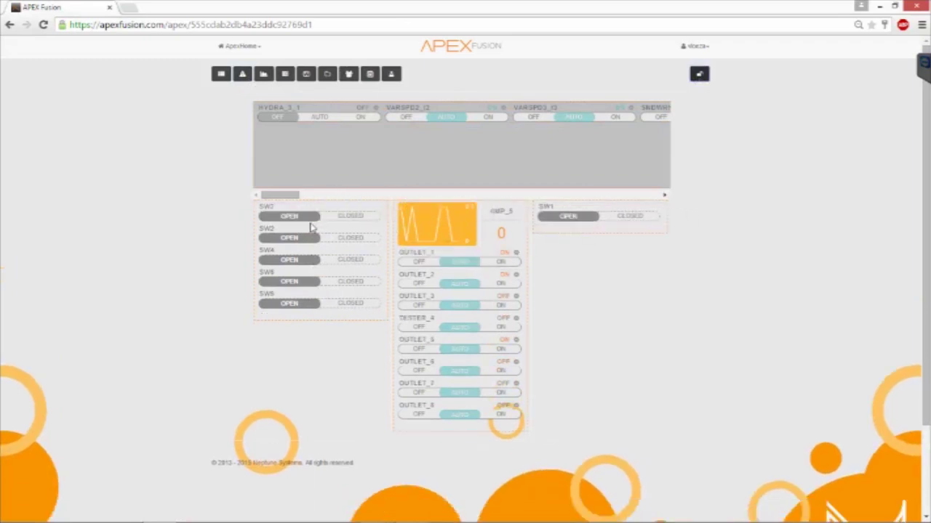
{"action": "left_click_drag", "start_coordinate": [310, 184], "coordinate": [316, 146]}
{"action": "left_click_drag", "start_coordinate": [324, 219], "coordinate": [315, 160]}
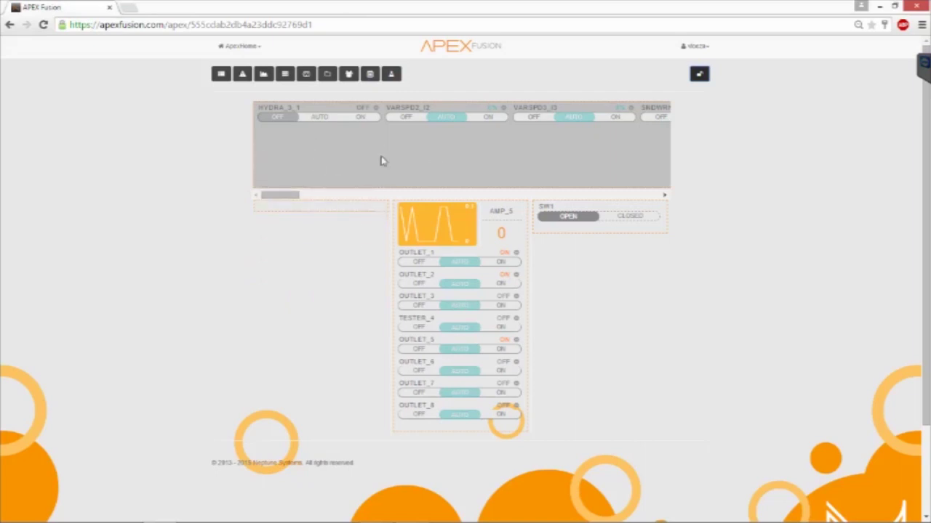
{"action": "left_click", "coordinate": [699, 74]}
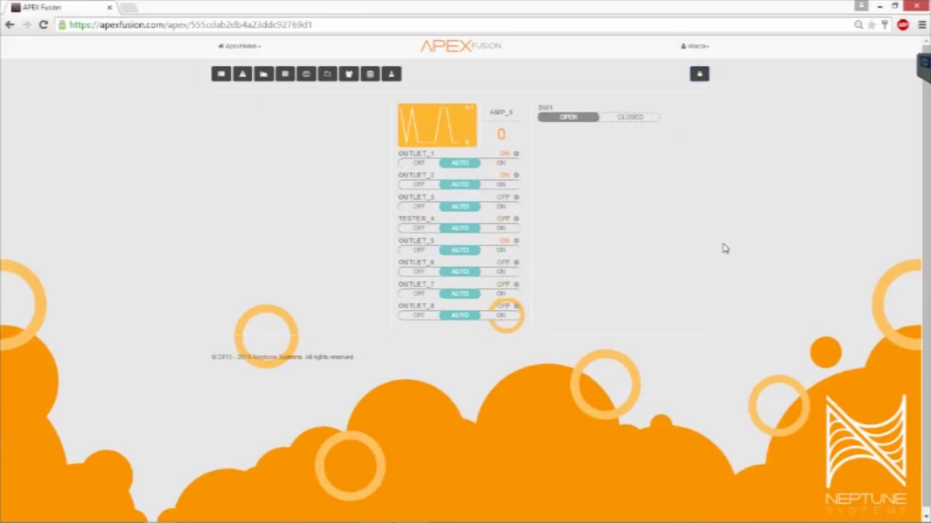
- Add the line "If Sw1 CLOSED Then ON" to the end of Tester_4's program and send the configuration to the Apex
{"action": "left_click", "coordinate": [516, 218]}
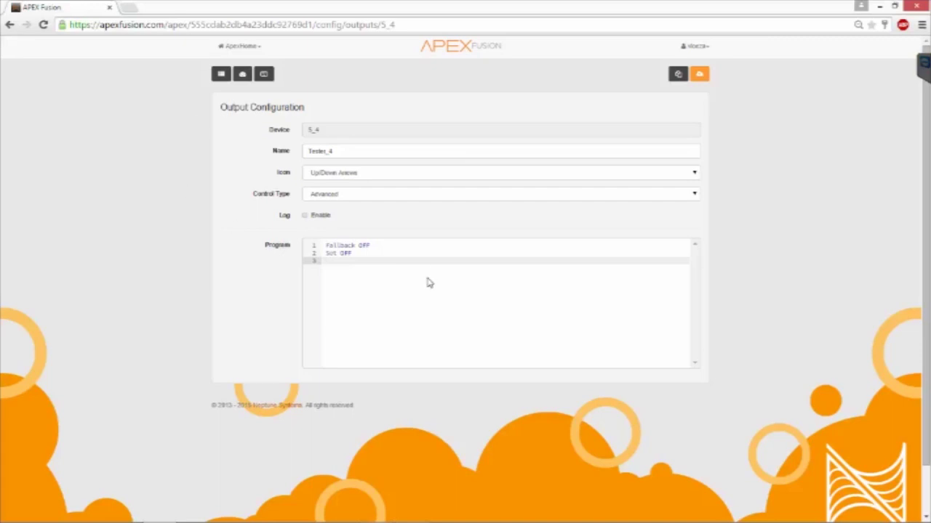
{"action": "left_click", "coordinate": [409, 266]}
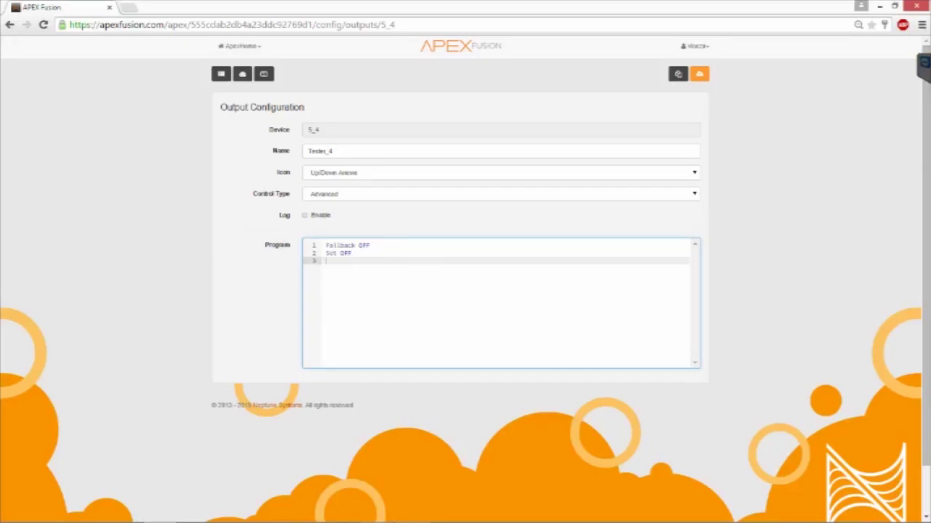
{"action": "type", "text": "If Sw1 CLOSED Then ON"}
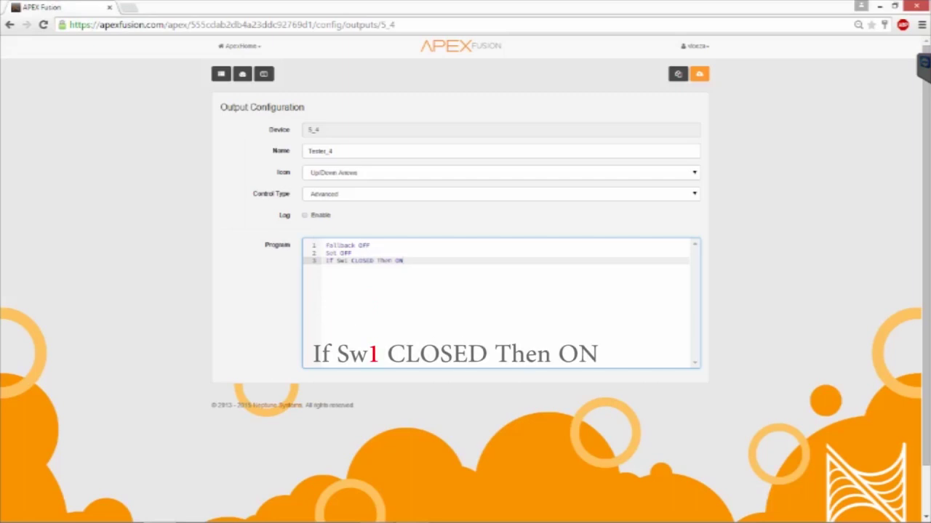
{"action": "left_click_drag", "start_coordinate": [404, 261], "coordinate": [301, 266]}
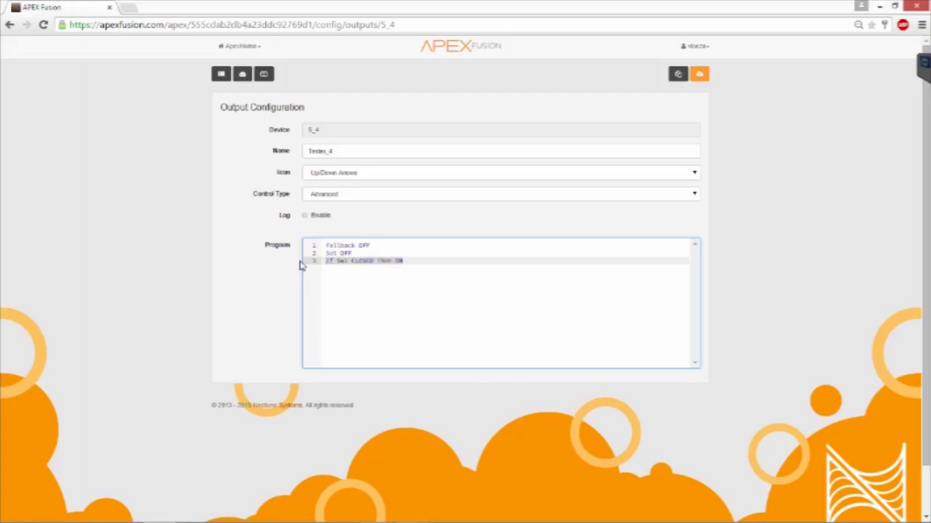
{"action": "left_click_drag", "start_coordinate": [349, 254], "coordinate": [317, 250]}
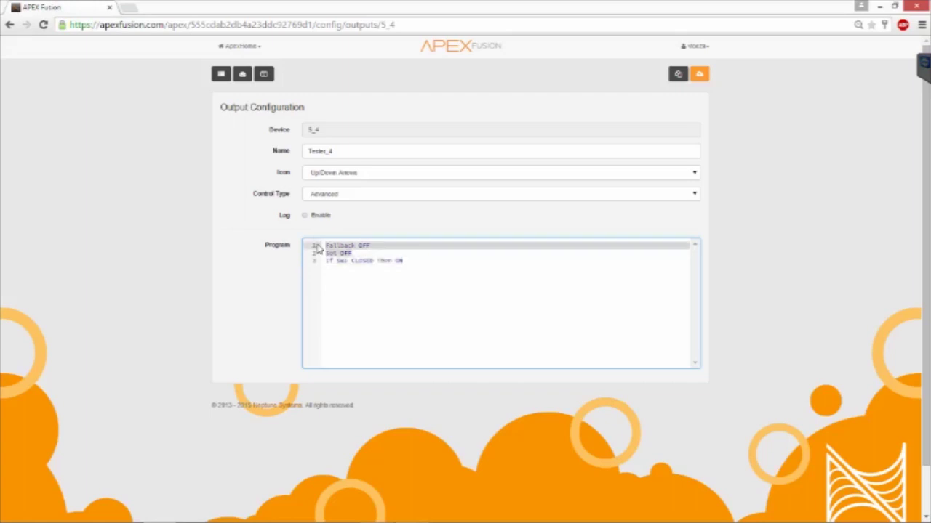
{"action": "left_click", "coordinate": [699, 75]}
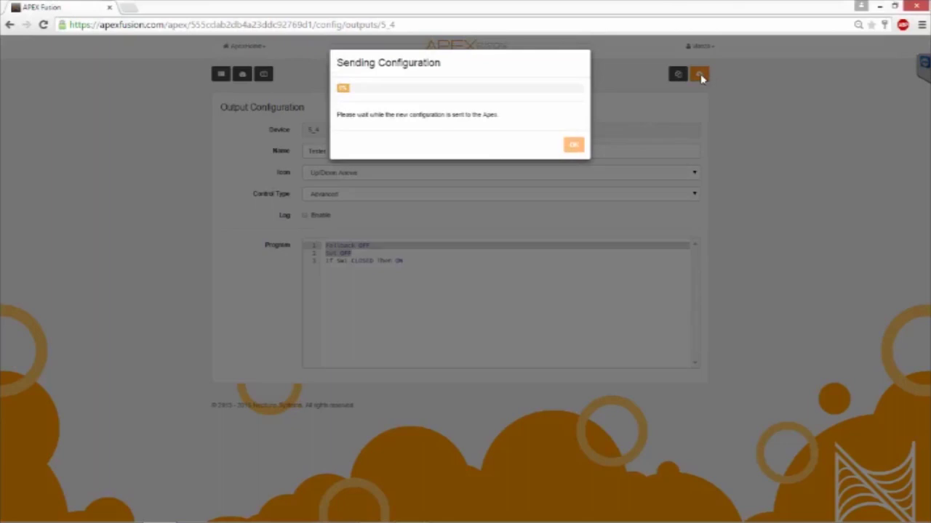